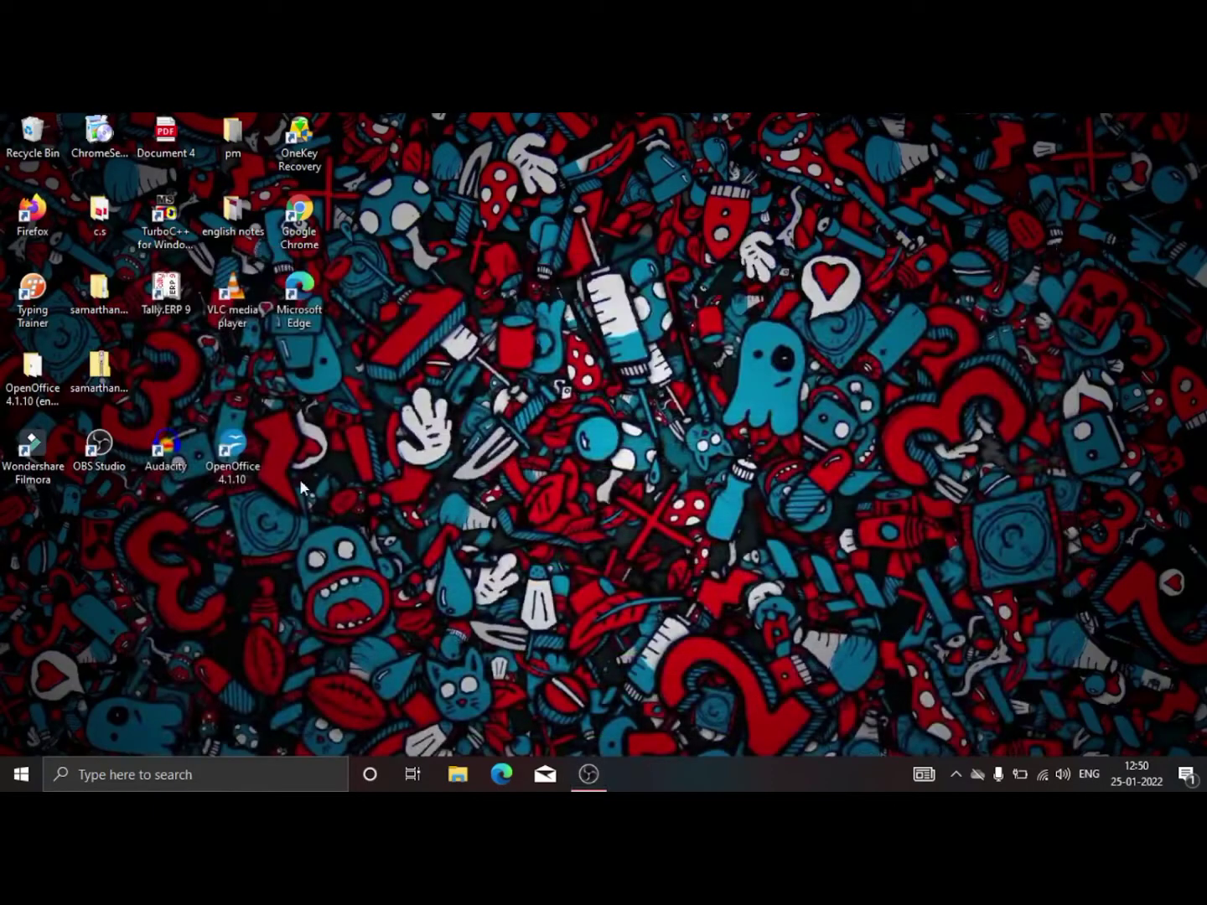
Launch Google Chrome from its desktop icon so the New Tab page appears
{"action": "double_click", "coordinate": [300, 214]}
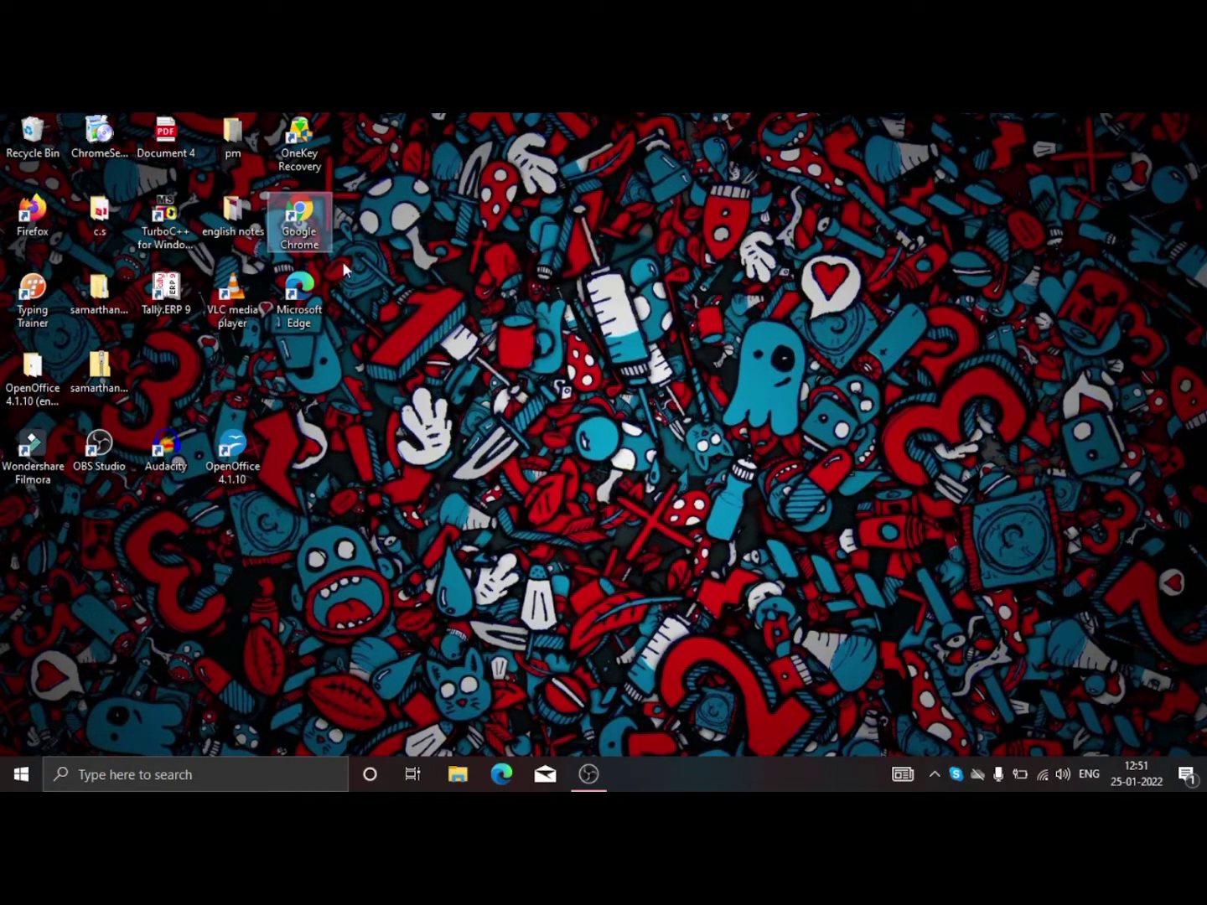
{"action": "double_click", "coordinate": [317, 214]}
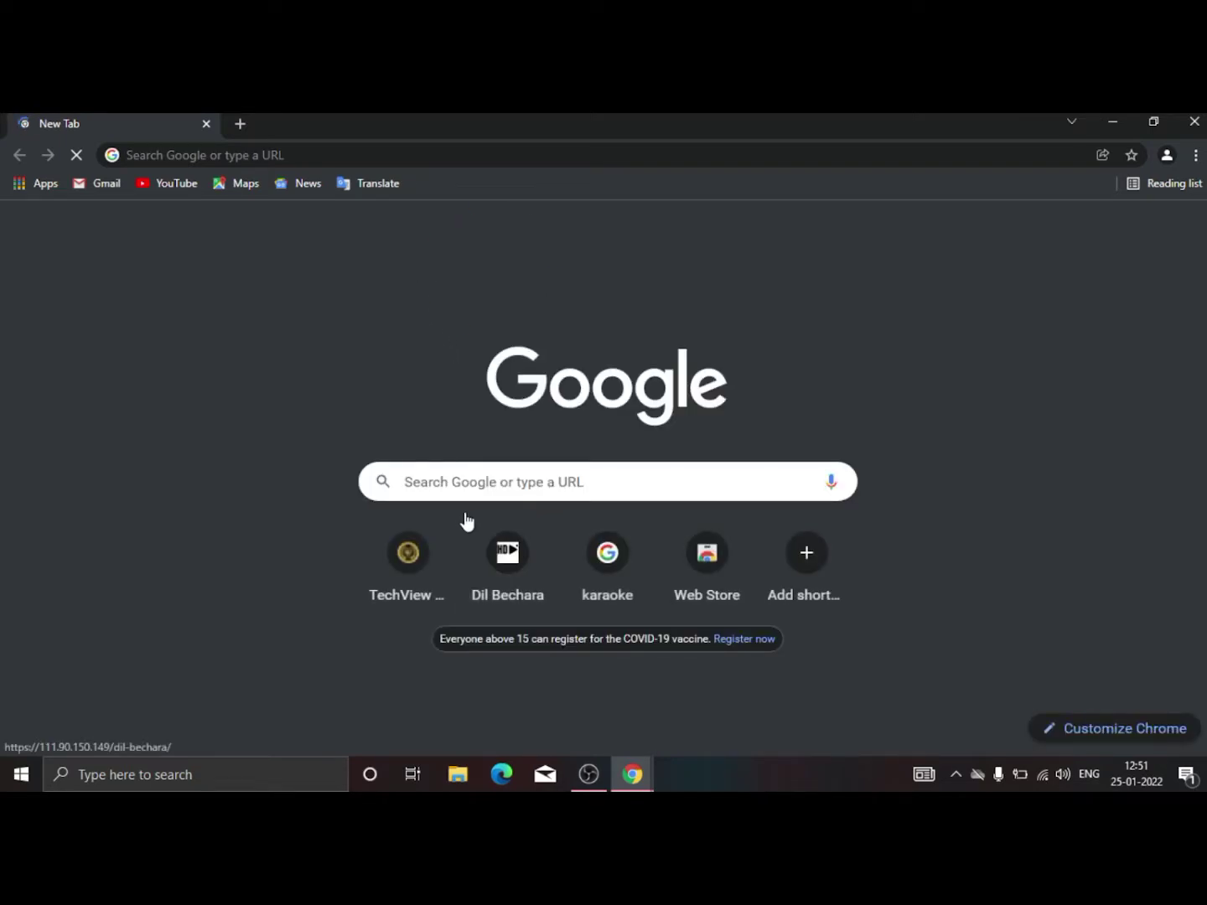
Search Google for 'templates free html5' and scroll through the results showing HTML5 UP
{"action": "left_click", "coordinate": [419, 475]}
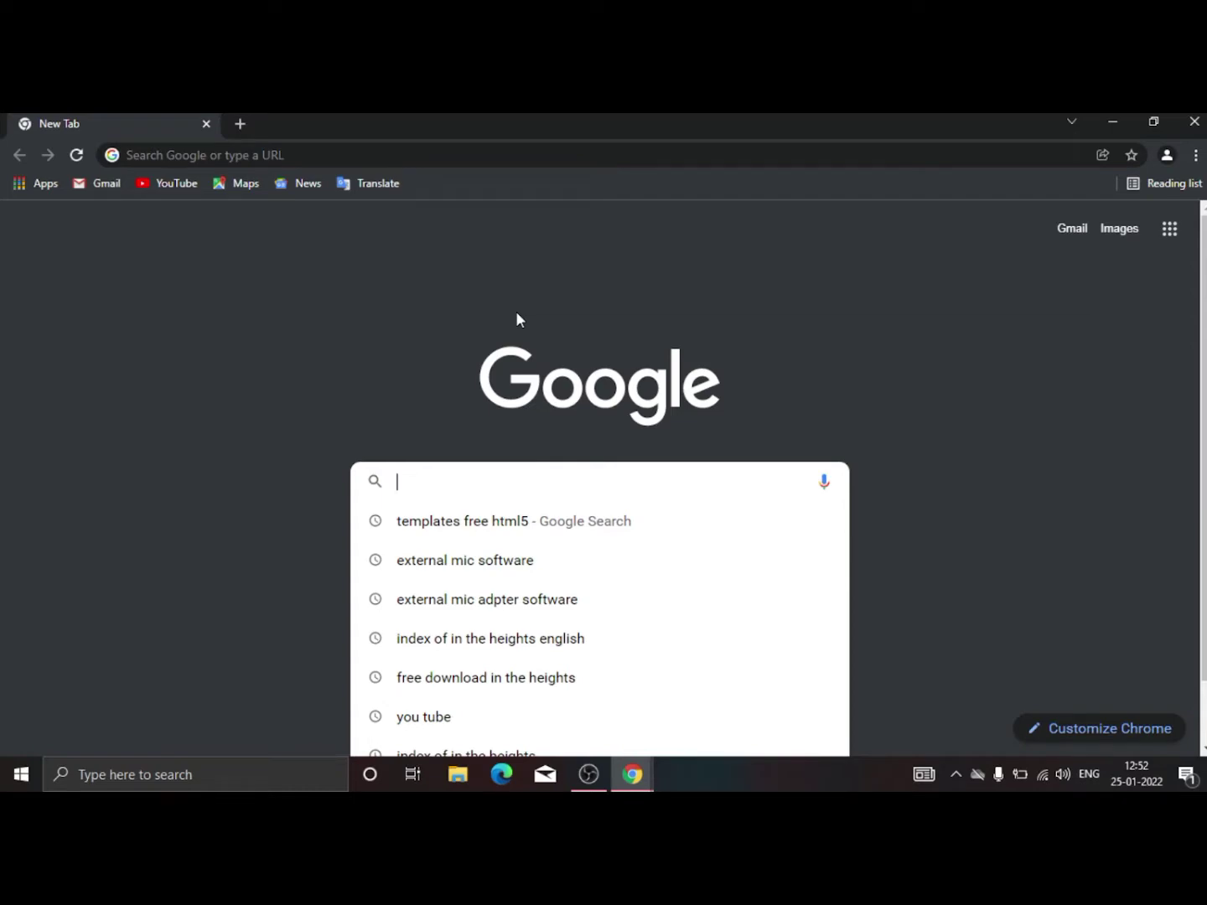
{"action": "key", "text": "Down"}
{"action": "type", "text": "te"}
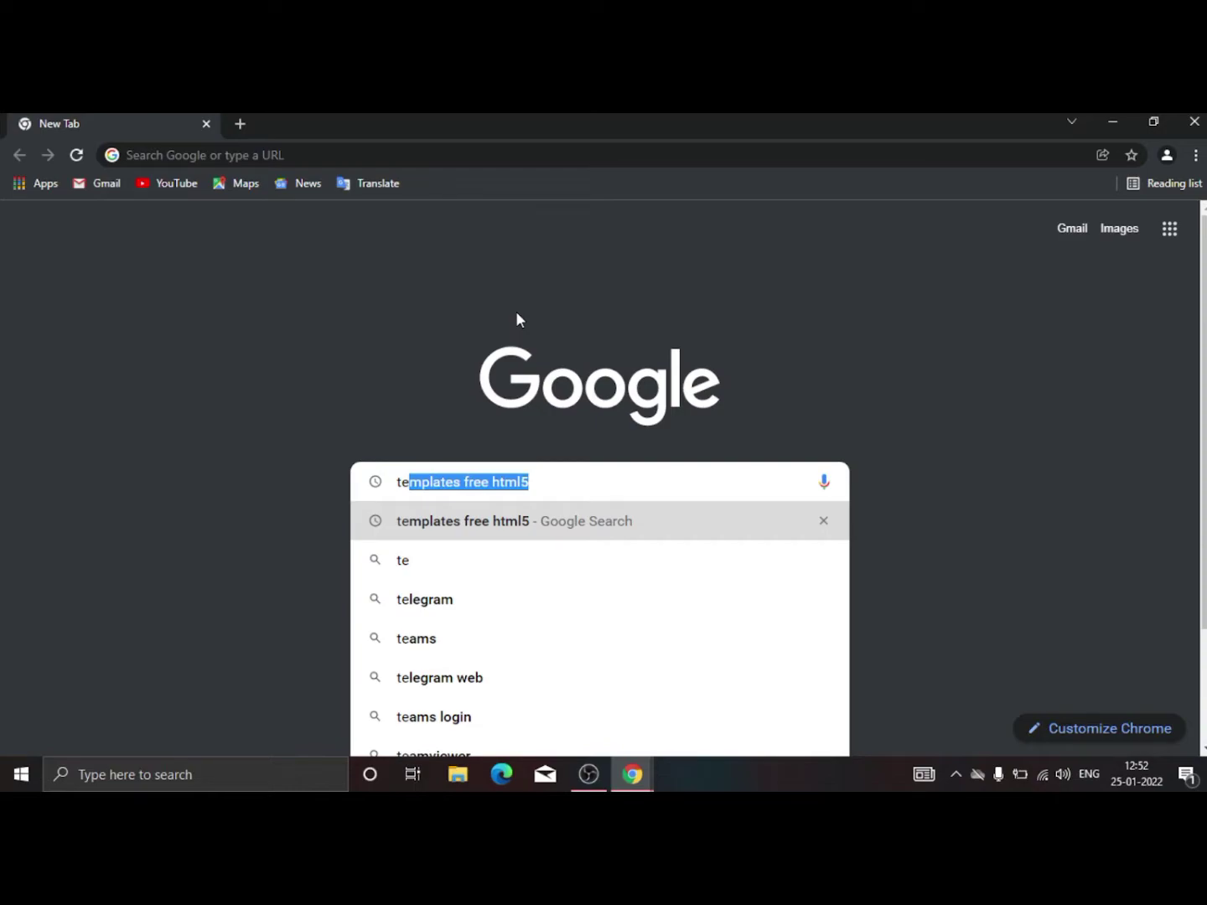
{"action": "key", "text": "Return"}
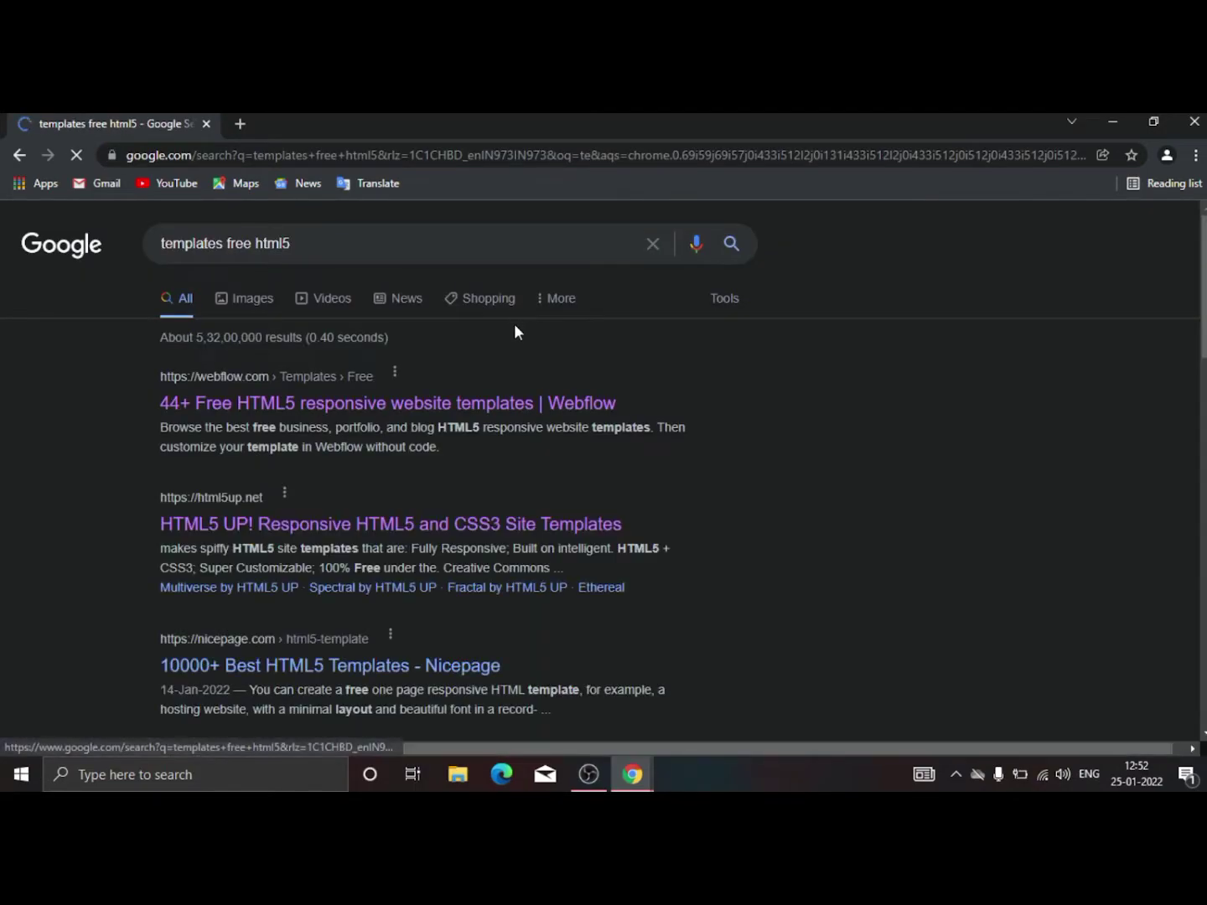
{"action": "scroll", "coordinate": [770, 339], "scroll_direction": "down", "scroll_amount": 15}
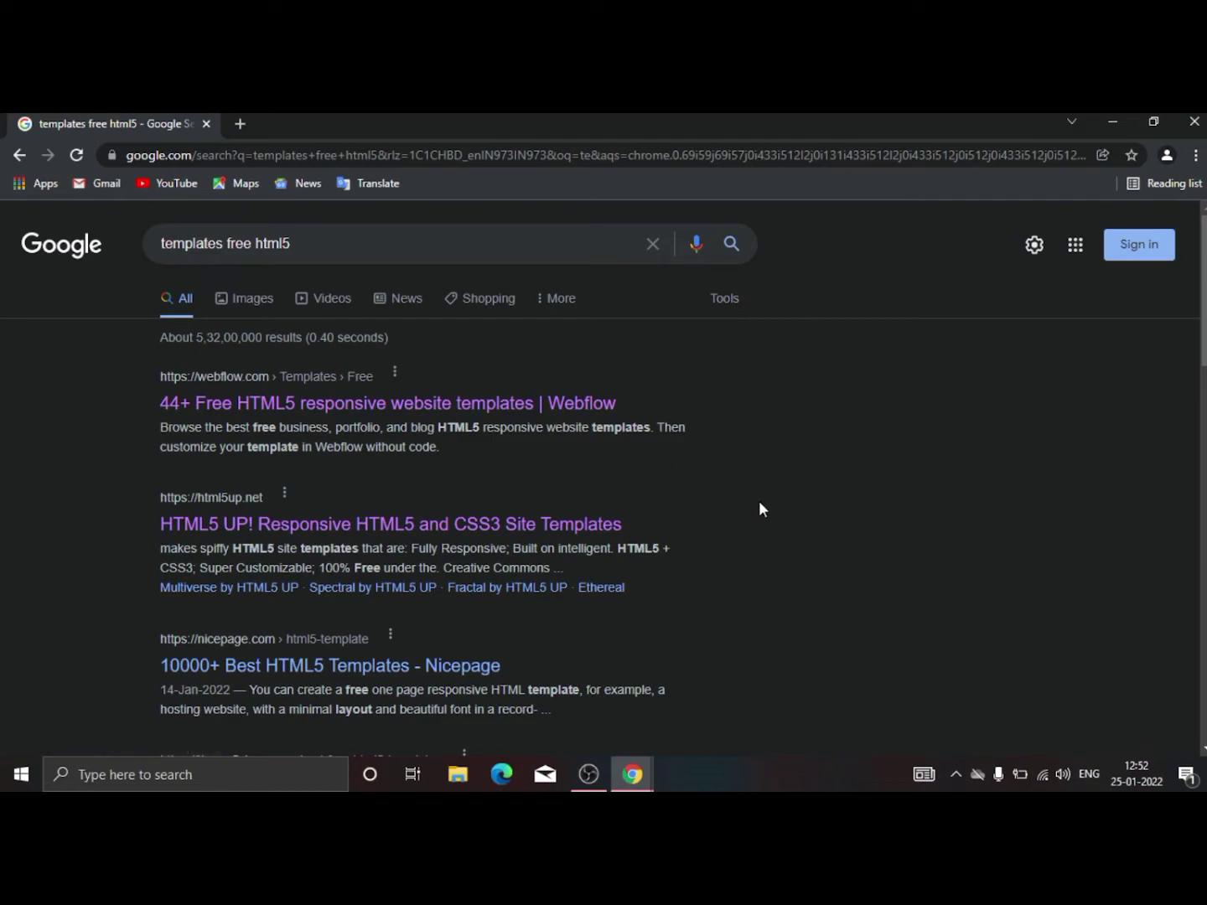
{"action": "scroll", "coordinate": [763, 509], "scroll_direction": "down", "scroll_amount": 7}
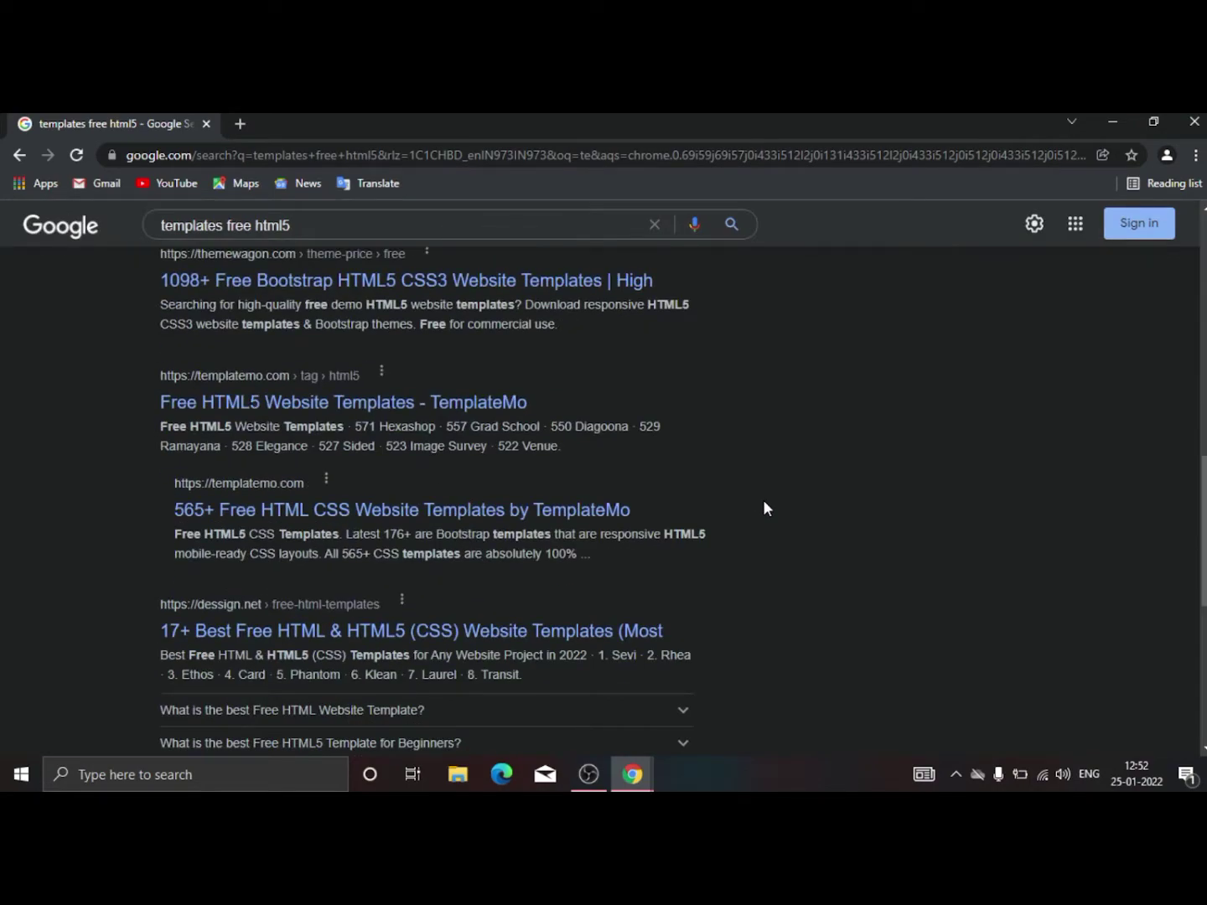
{"action": "scroll", "coordinate": [777, 499], "scroll_direction": "up", "scroll_amount": 8}
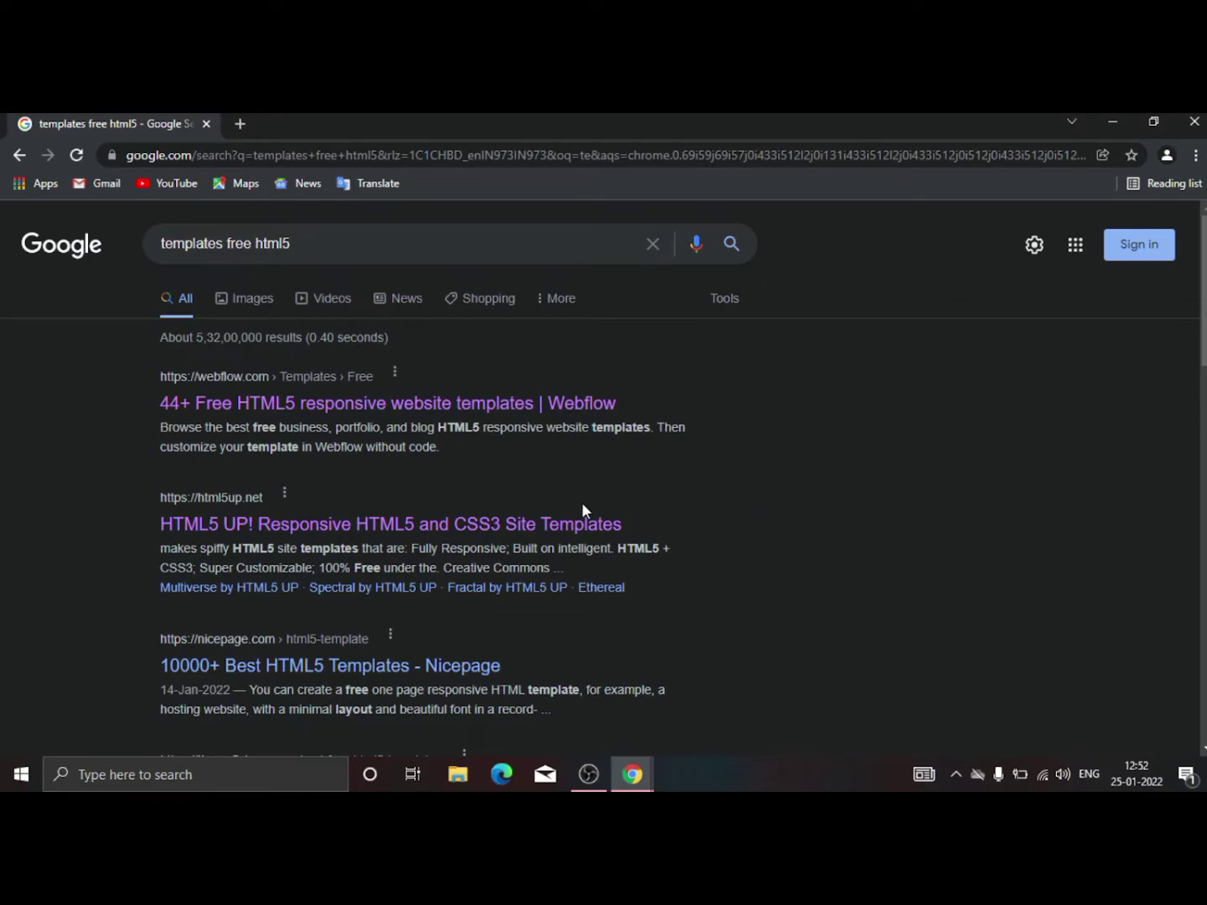
Go to the HTML5 UP site at html5up.net and scroll the gallery down to the Fractal card
{"action": "left_click", "coordinate": [586, 525]}
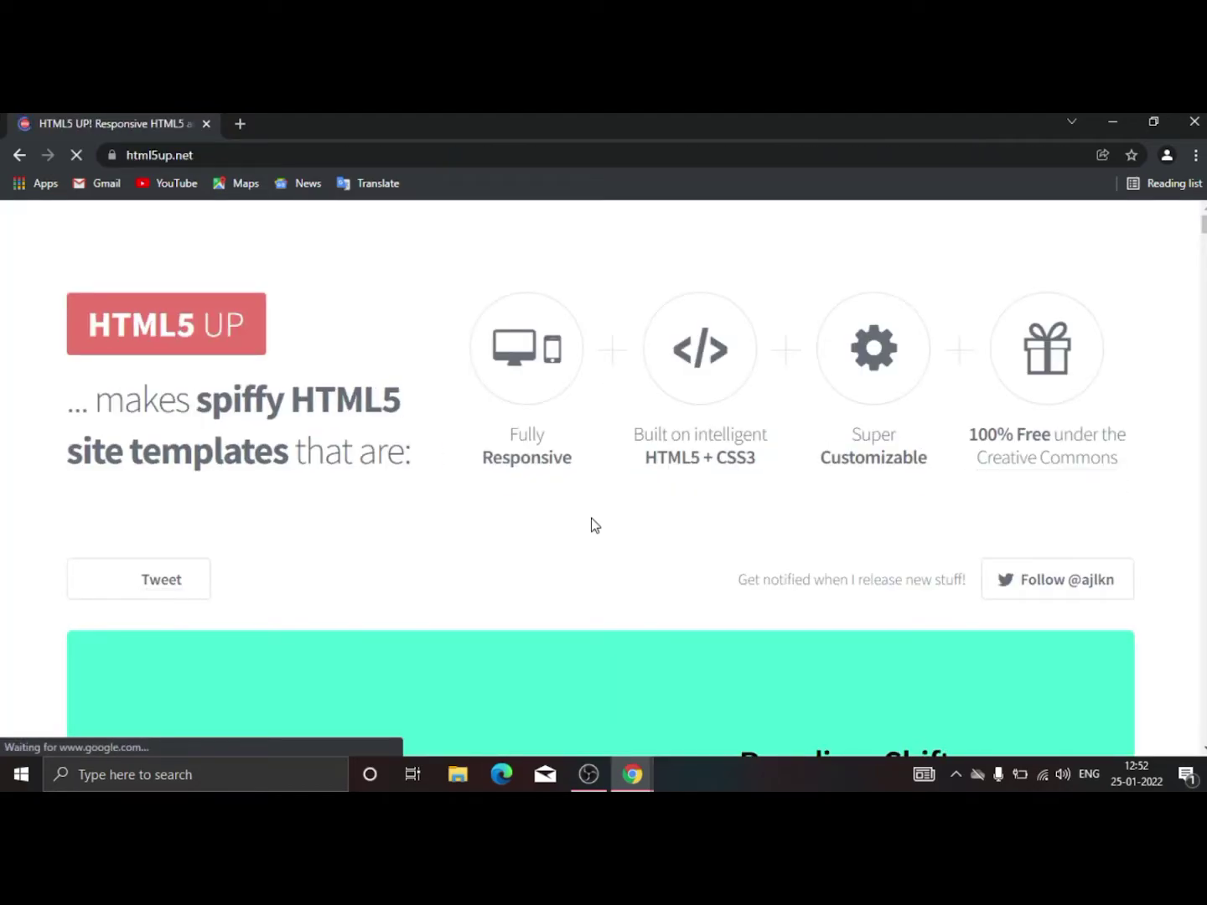
{"action": "scroll", "coordinate": [591, 525], "scroll_direction": "down", "scroll_amount": 10}
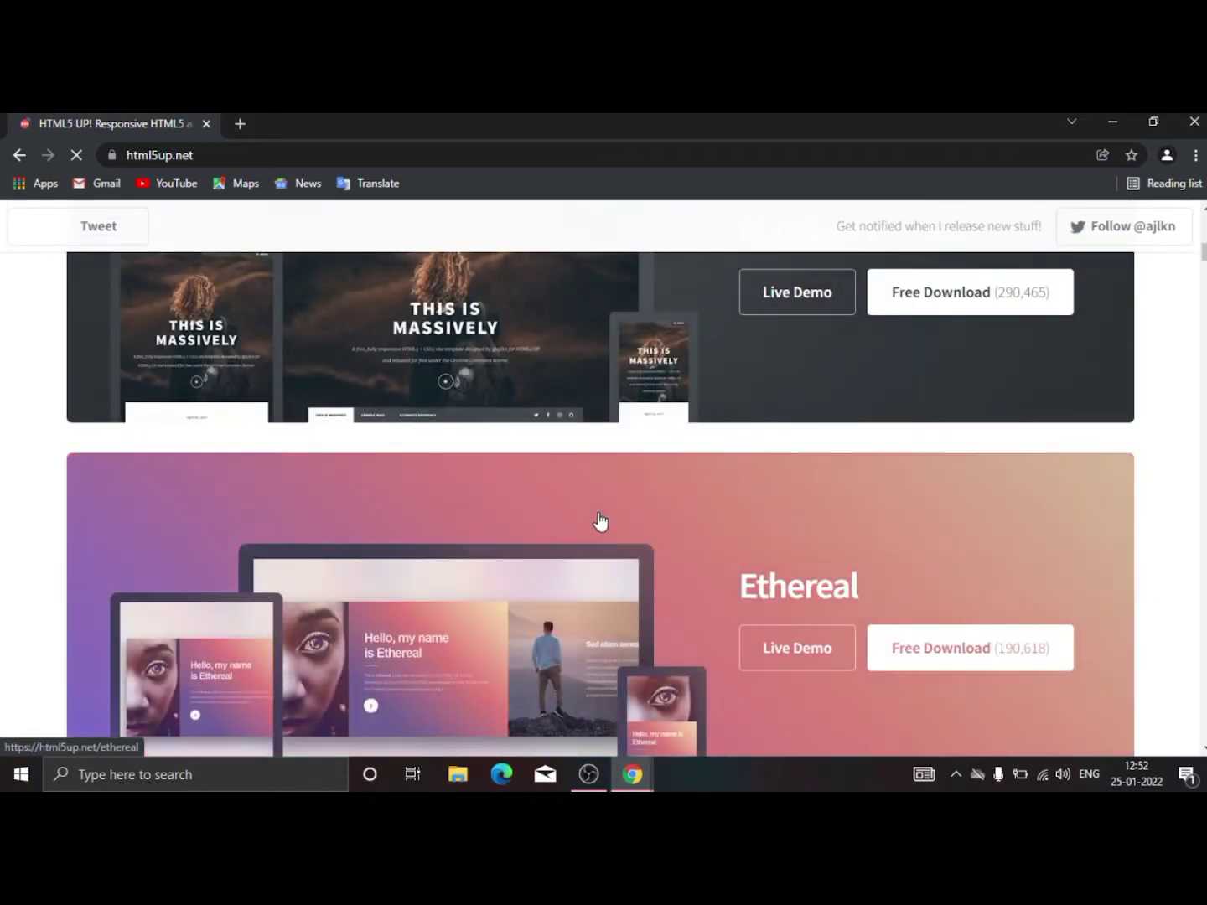
{"action": "scroll", "coordinate": [597, 520], "scroll_direction": "up", "scroll_amount": 10}
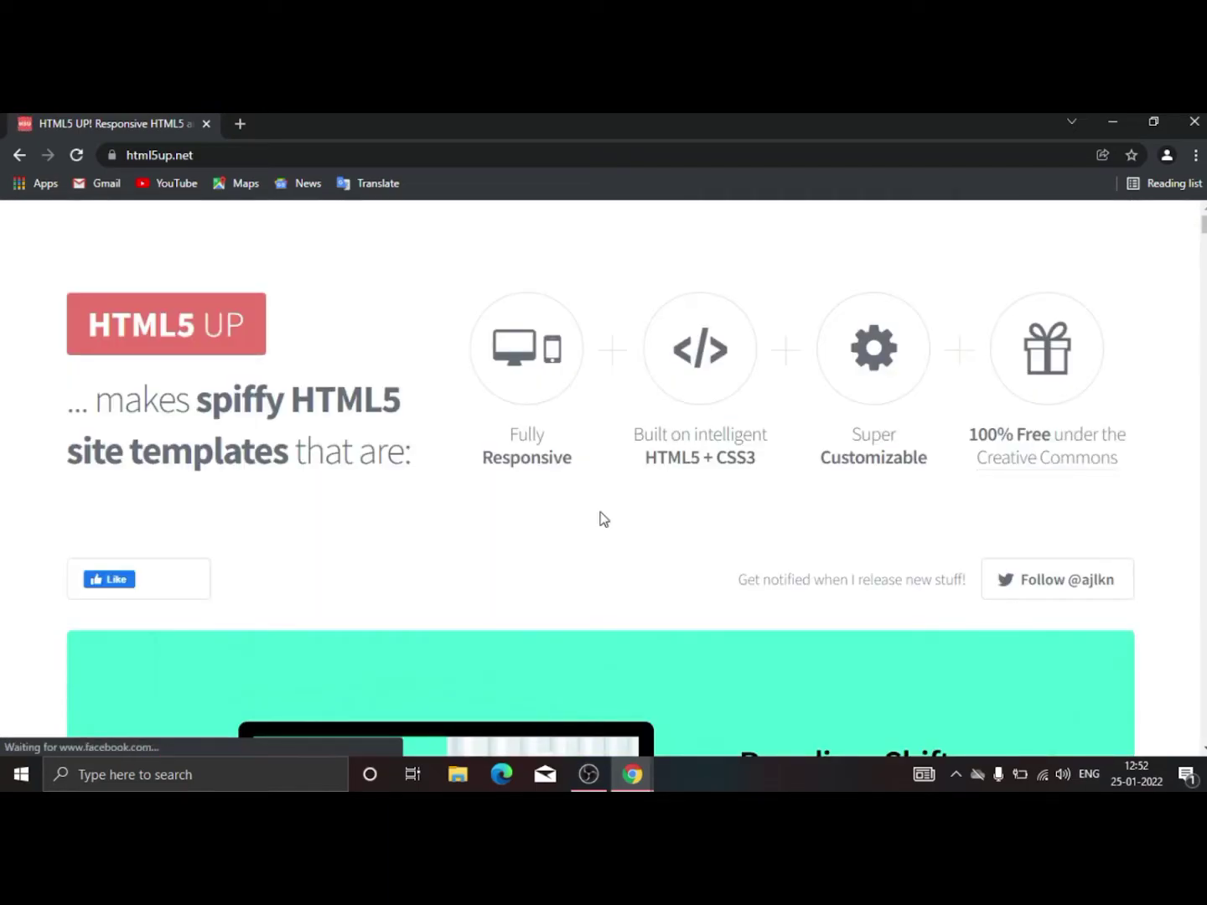
{"action": "scroll", "coordinate": [602, 518], "scroll_direction": "down", "scroll_amount": 10}
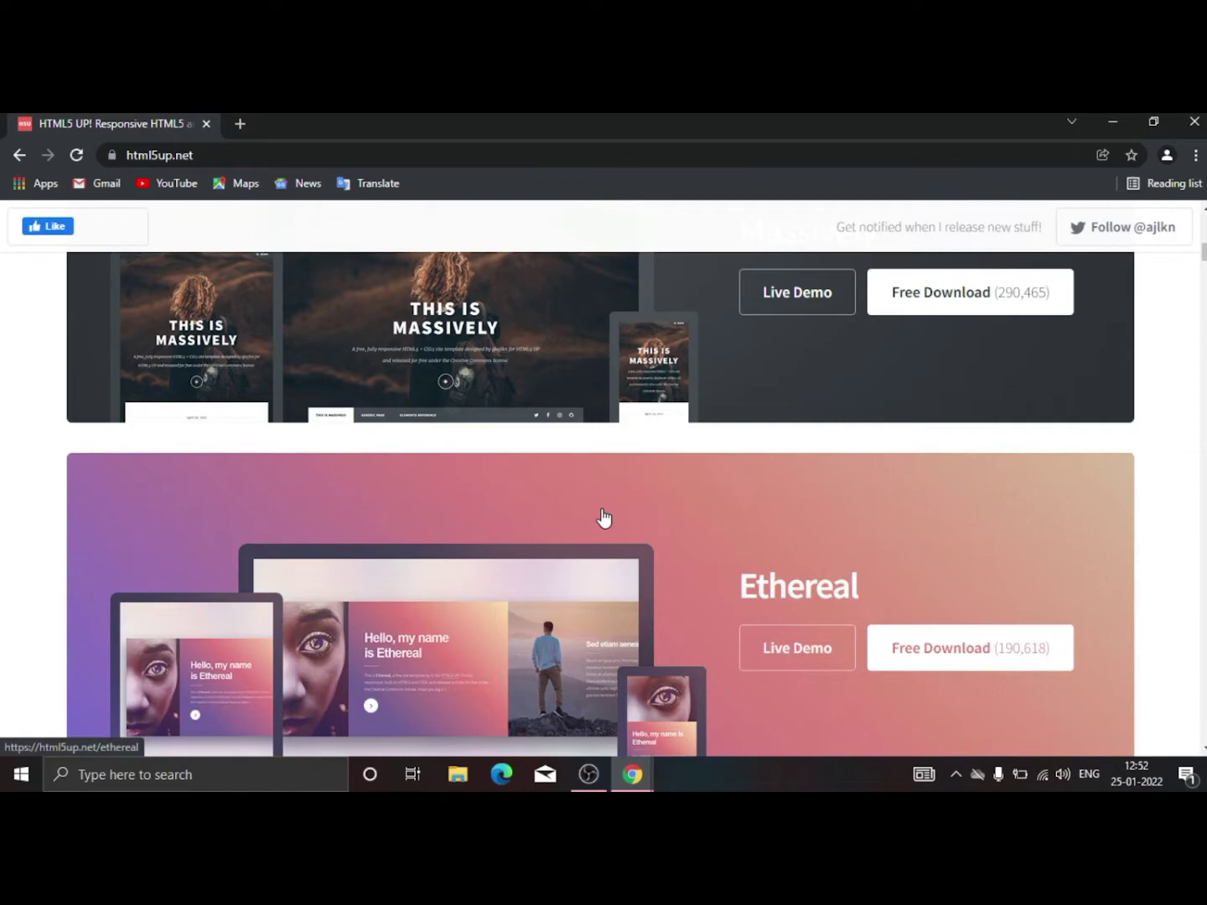
{"action": "scroll", "coordinate": [604, 517], "scroll_direction": "down", "scroll_amount": 6}
{"action": "scroll", "coordinate": [603, 516], "scroll_direction": "up", "scroll_amount": 6}
{"action": "scroll", "coordinate": [603, 516], "scroll_direction": "up", "scroll_amount": 10}
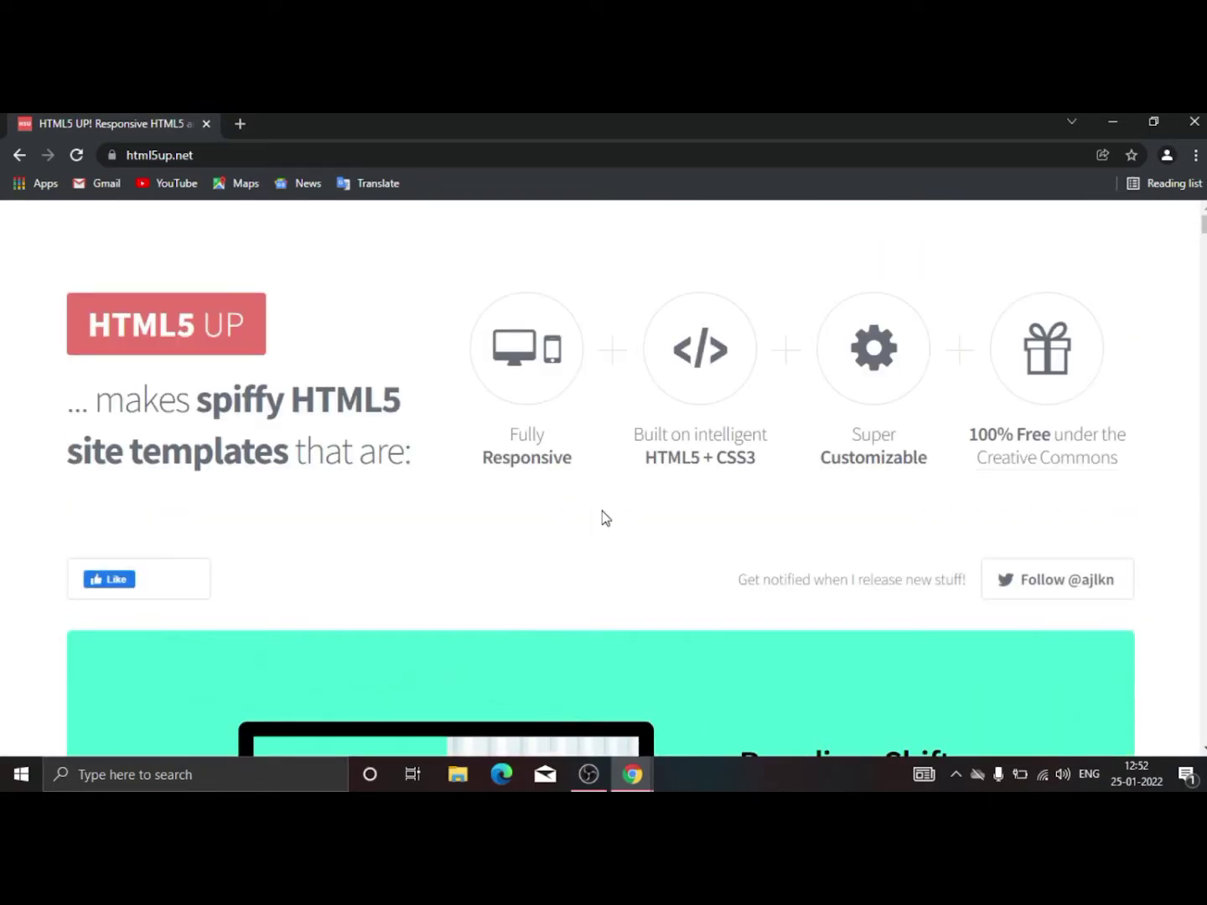
{"action": "scroll", "coordinate": [604, 518], "scroll_direction": "down", "scroll_amount": 10}
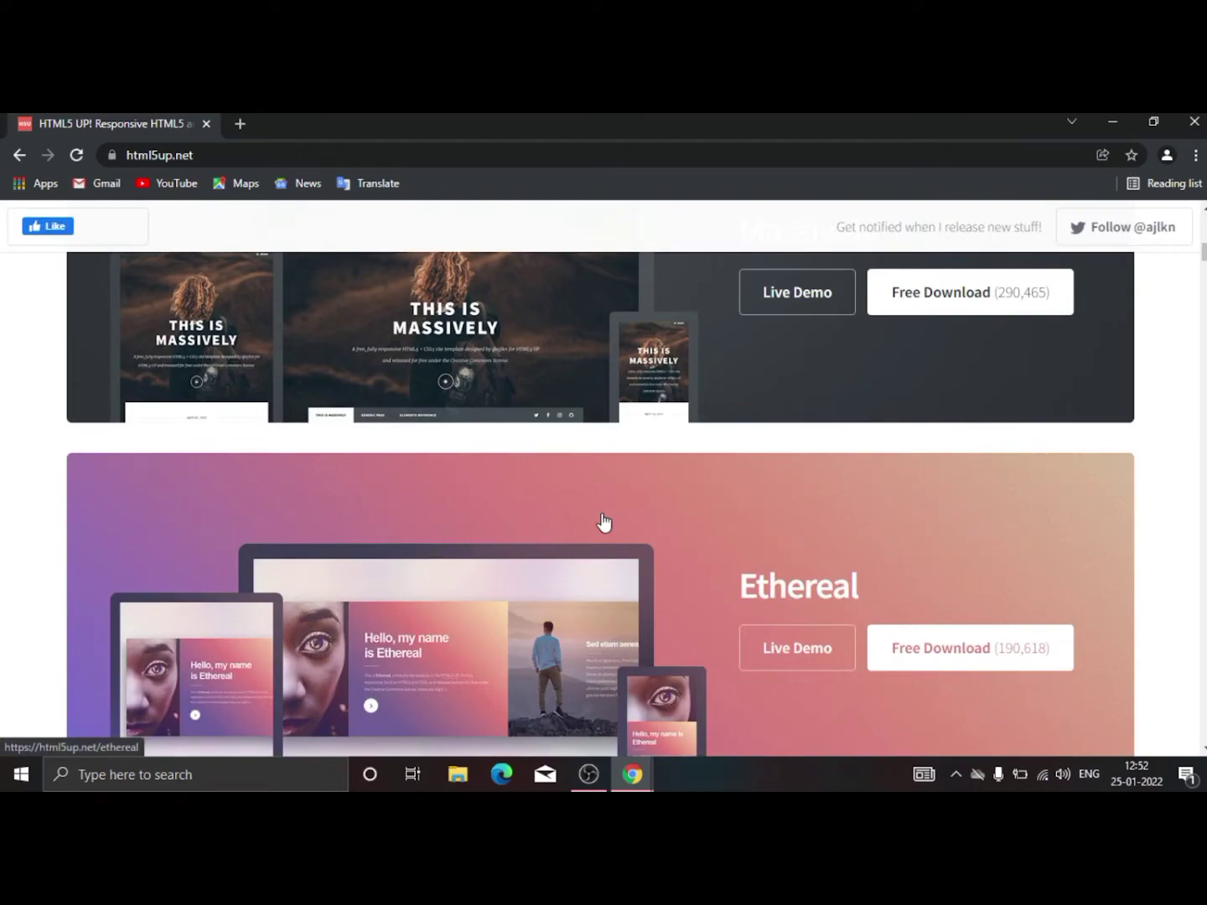
{"action": "scroll", "coordinate": [604, 522], "scroll_direction": "up", "scroll_amount": 10}
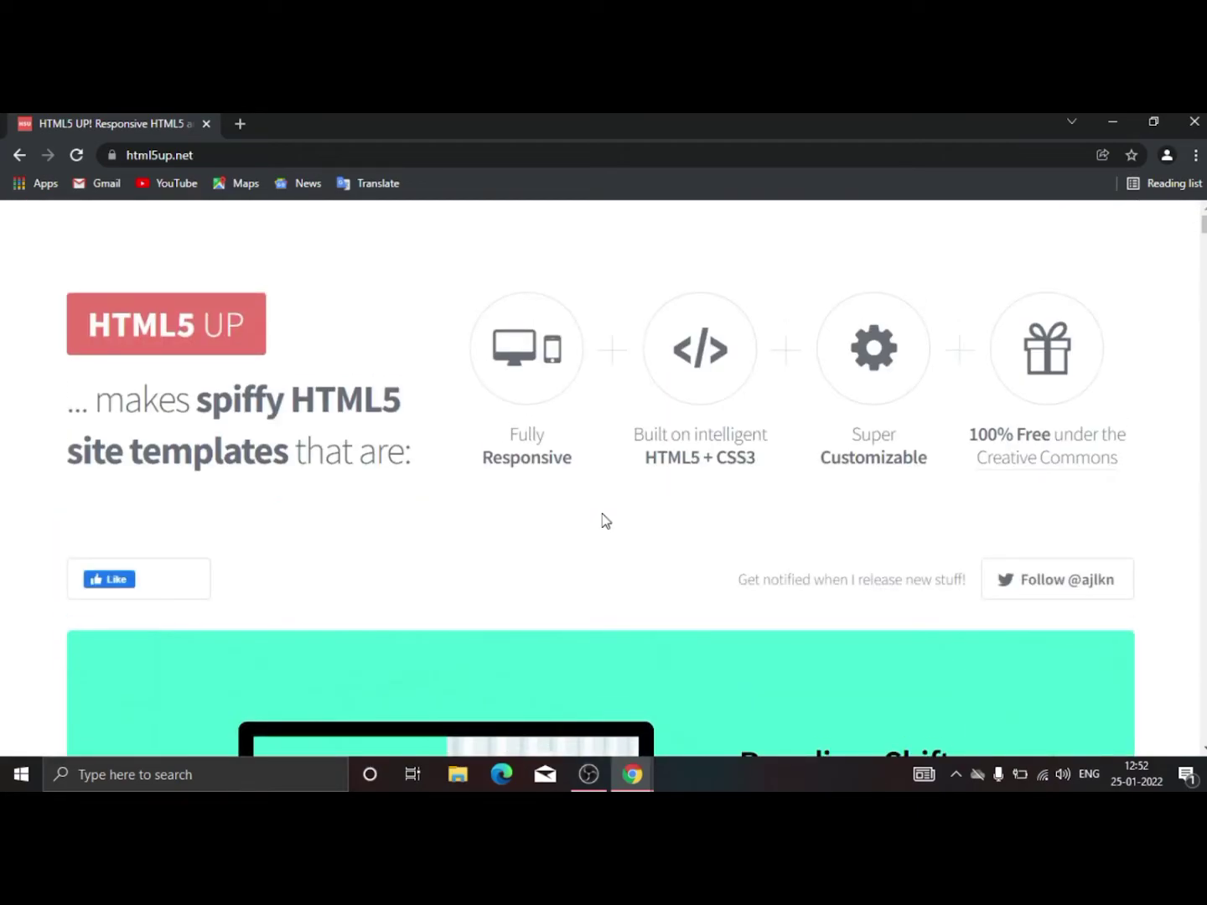
{"action": "scroll", "coordinate": [605, 520], "scroll_direction": "down", "scroll_amount": 10}
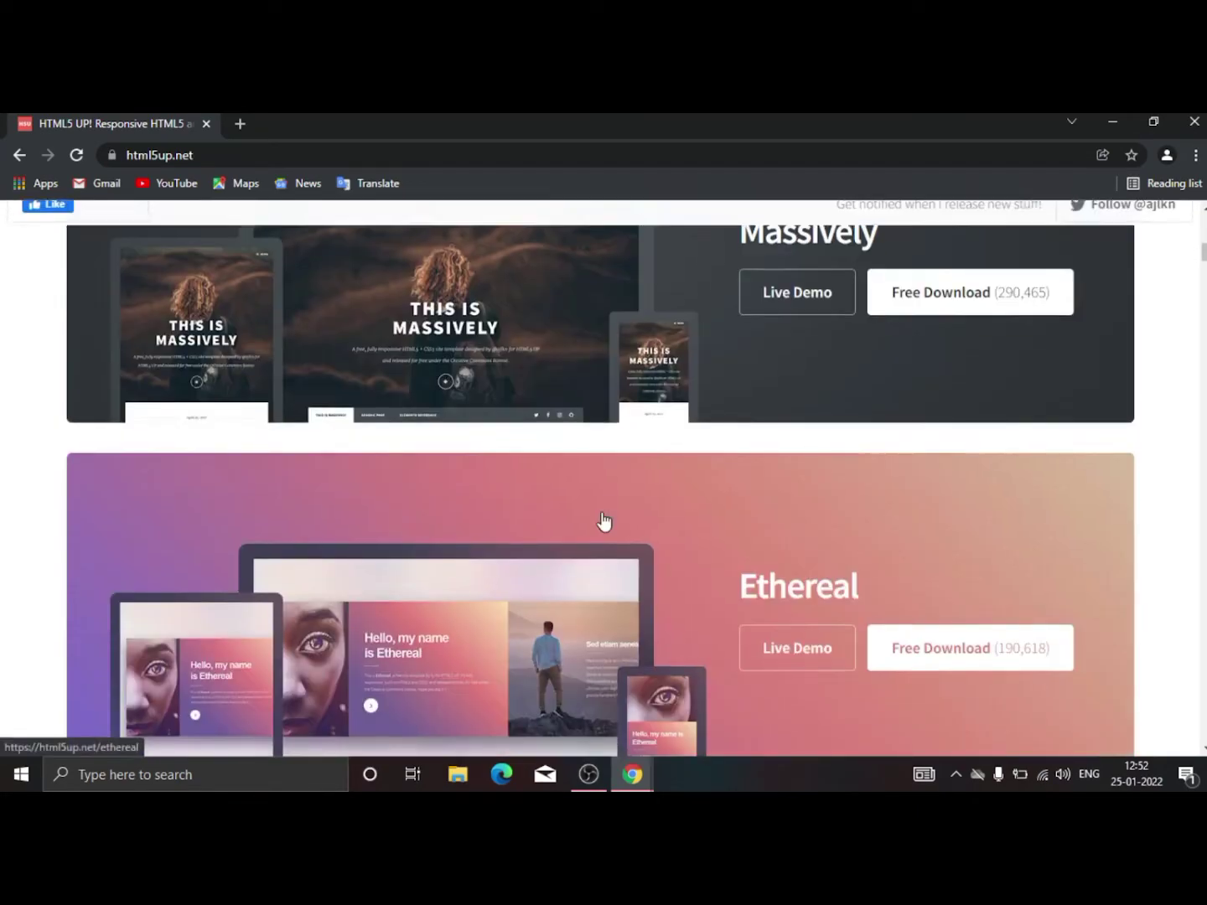
{"action": "scroll", "coordinate": [563, 465], "scroll_direction": "down", "scroll_amount": 5}
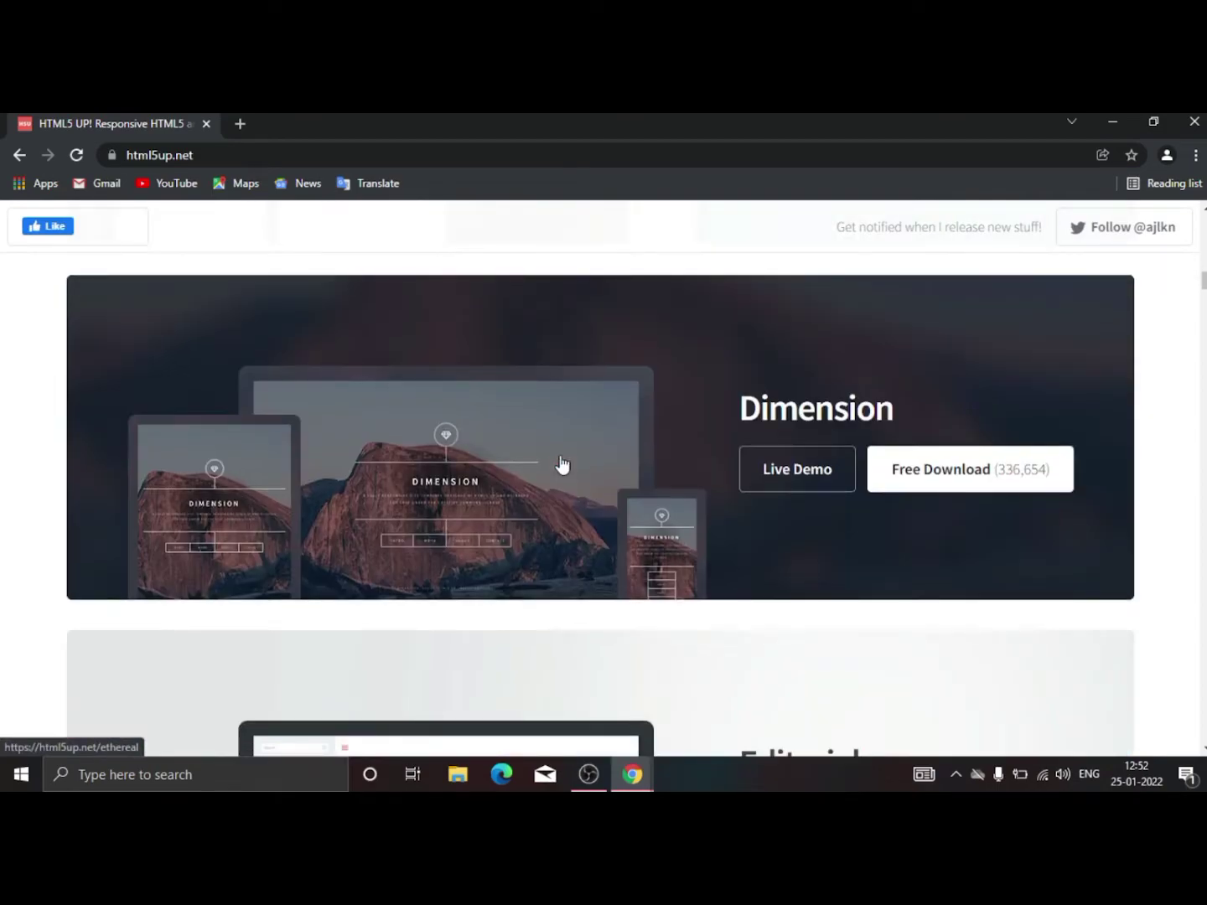
{"action": "scroll", "coordinate": [562, 464], "scroll_direction": "down", "scroll_amount": 10}
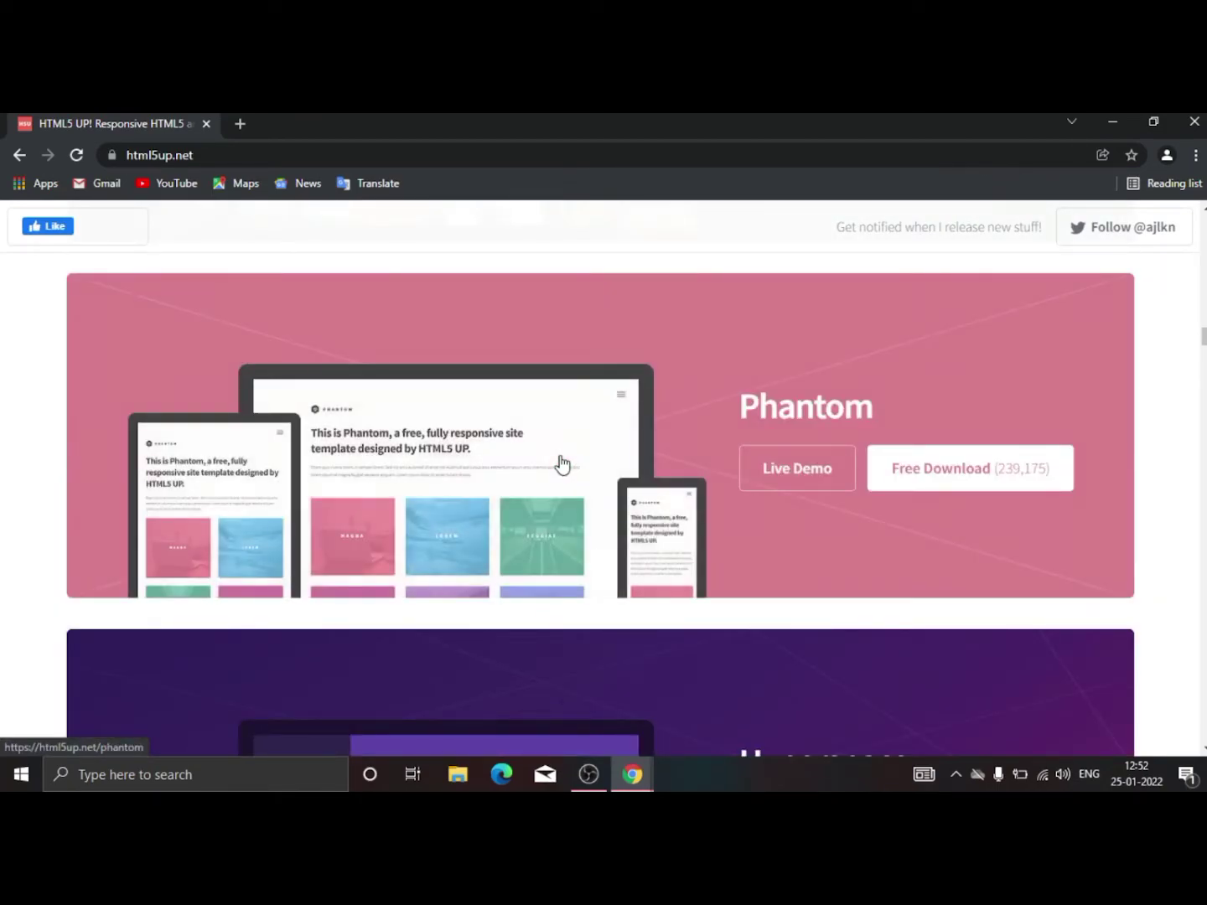
{"action": "scroll", "coordinate": [561, 464], "scroll_direction": "down", "scroll_amount": 10}
{"action": "scroll", "coordinate": [562, 467], "scroll_direction": "up", "scroll_amount": 10}
{"action": "scroll", "coordinate": [562, 466], "scroll_direction": "down", "scroll_amount": 10}
{"action": "scroll", "coordinate": [561, 466], "scroll_direction": "down", "scroll_amount": 6}
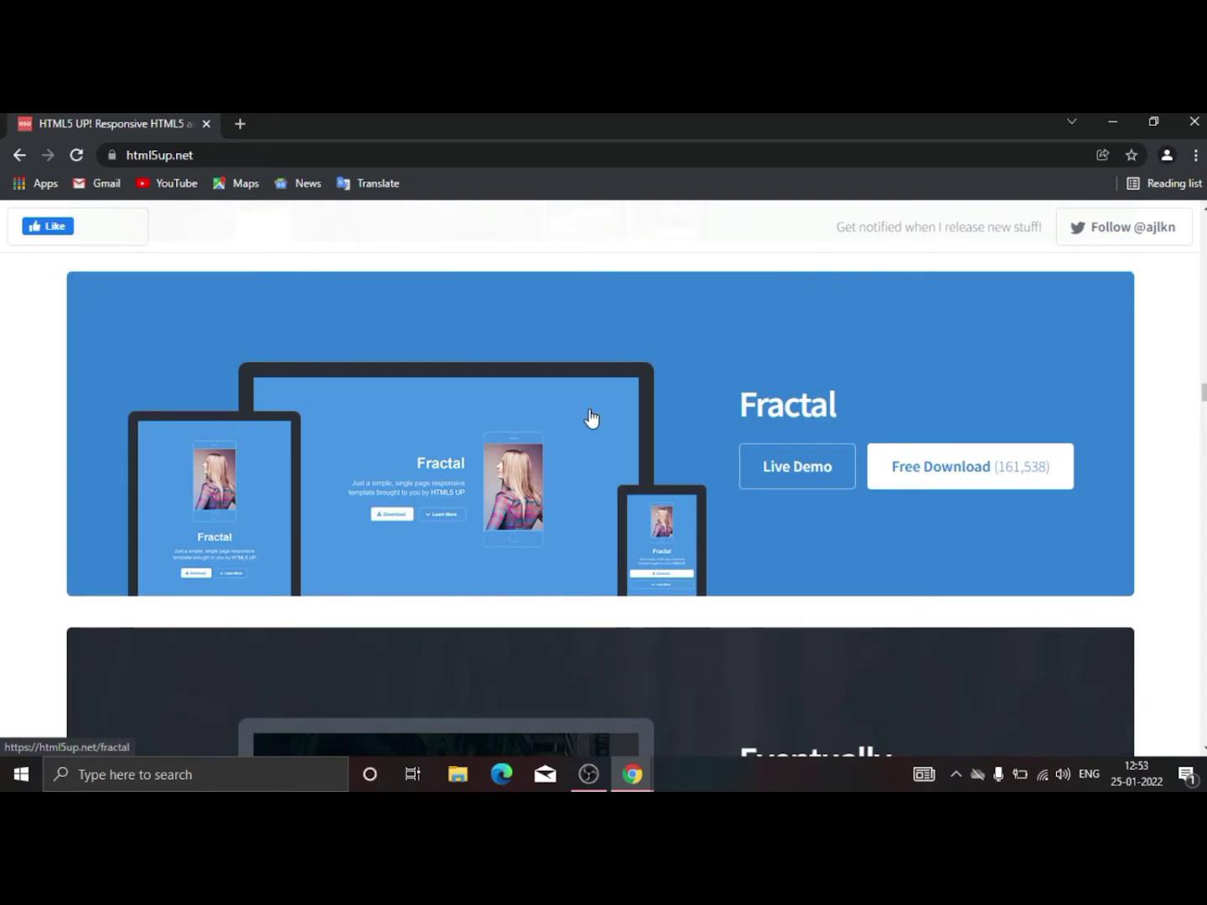
Download the Fractal template as html5up-fractal.zip from its live demo, then close the demo windows
{"action": "left_click", "coordinate": [769, 474]}
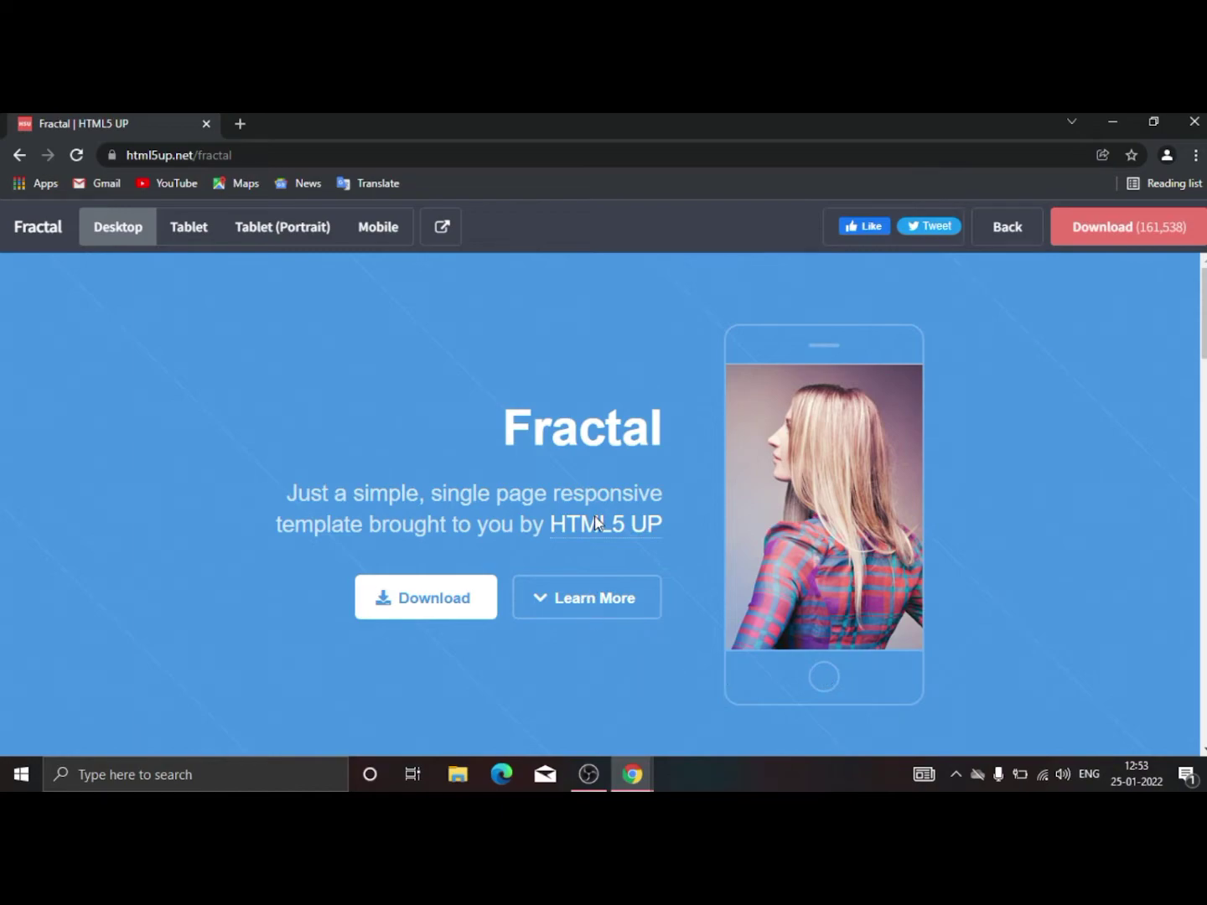
{"action": "left_click", "coordinate": [1105, 228]}
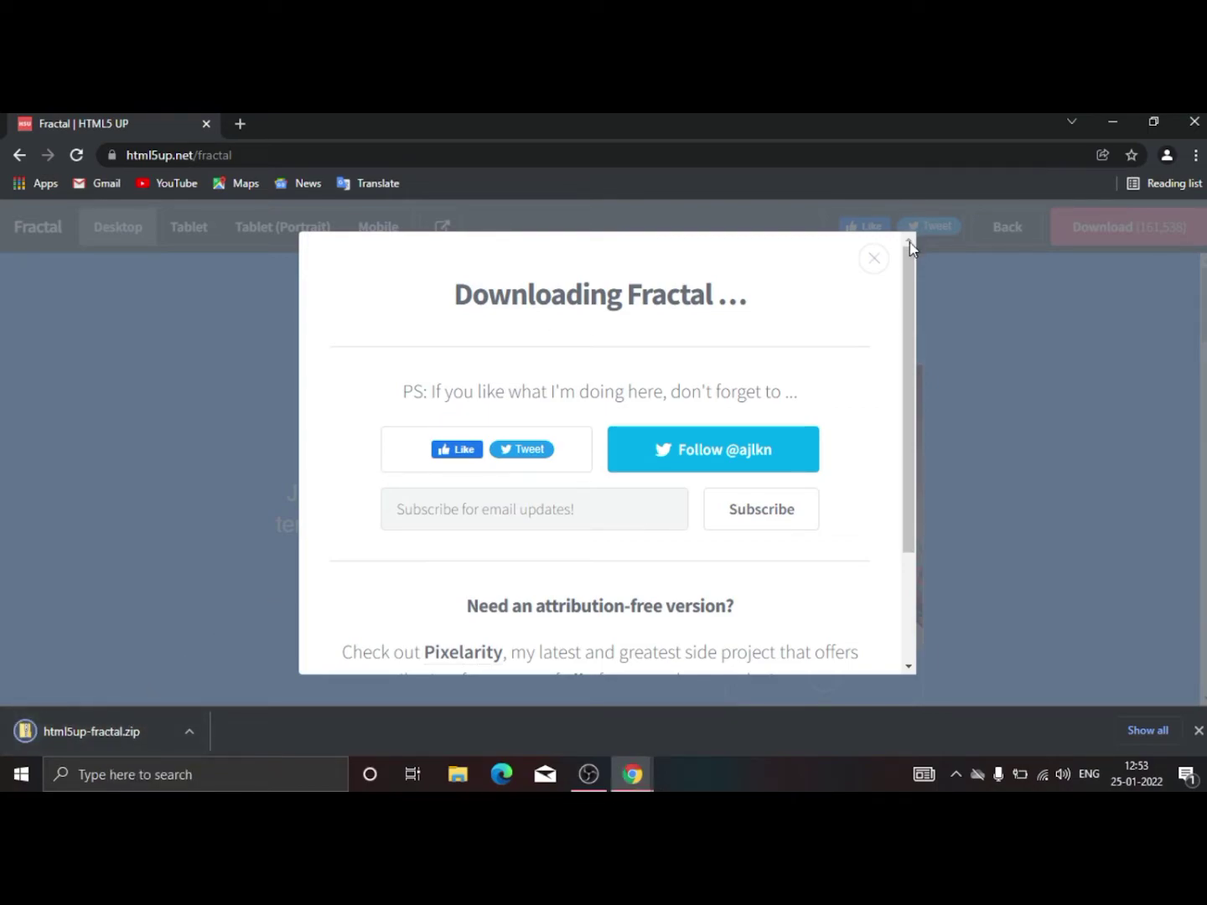
{"action": "left_click", "coordinate": [871, 260]}
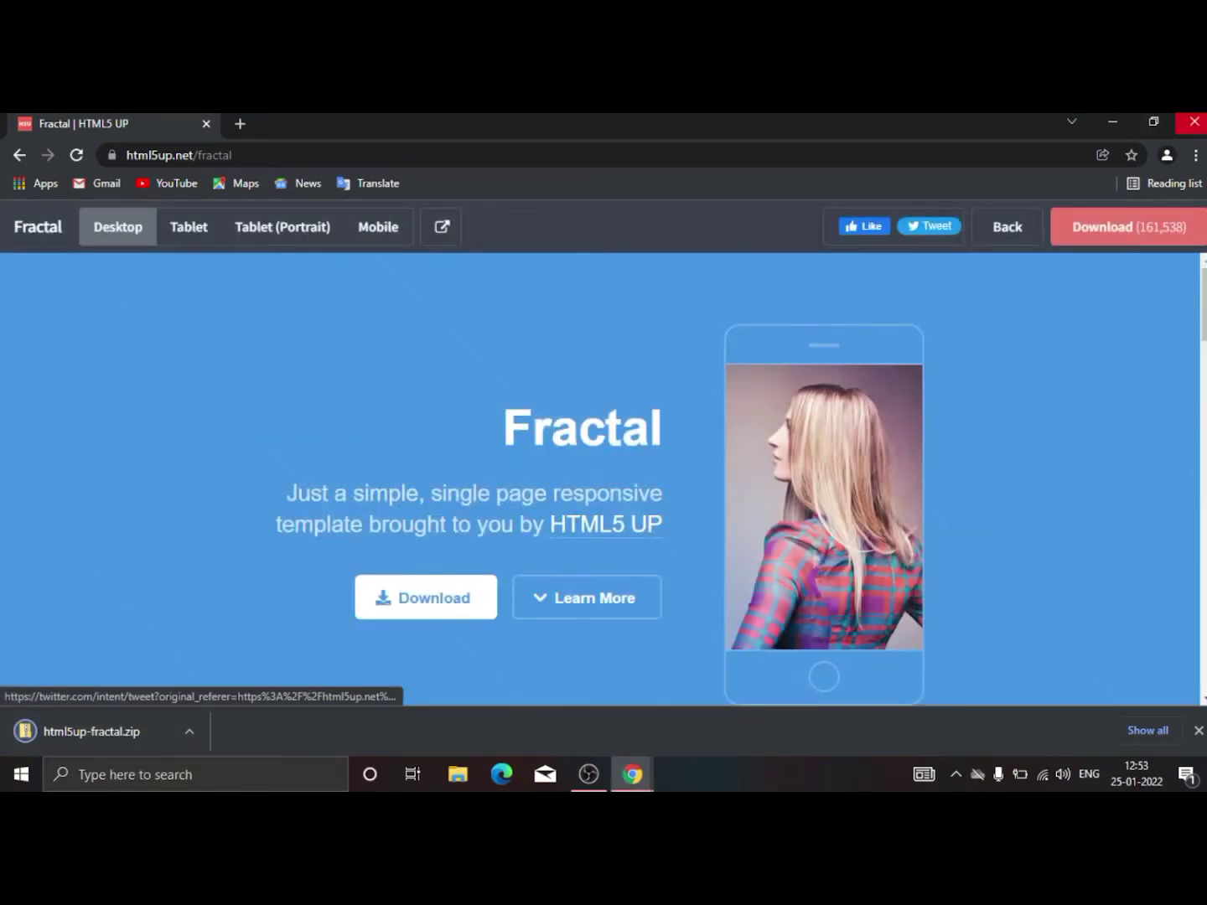
{"action": "left_click", "coordinate": [1194, 122]}
{"action": "left_click", "coordinate": [1194, 122]}
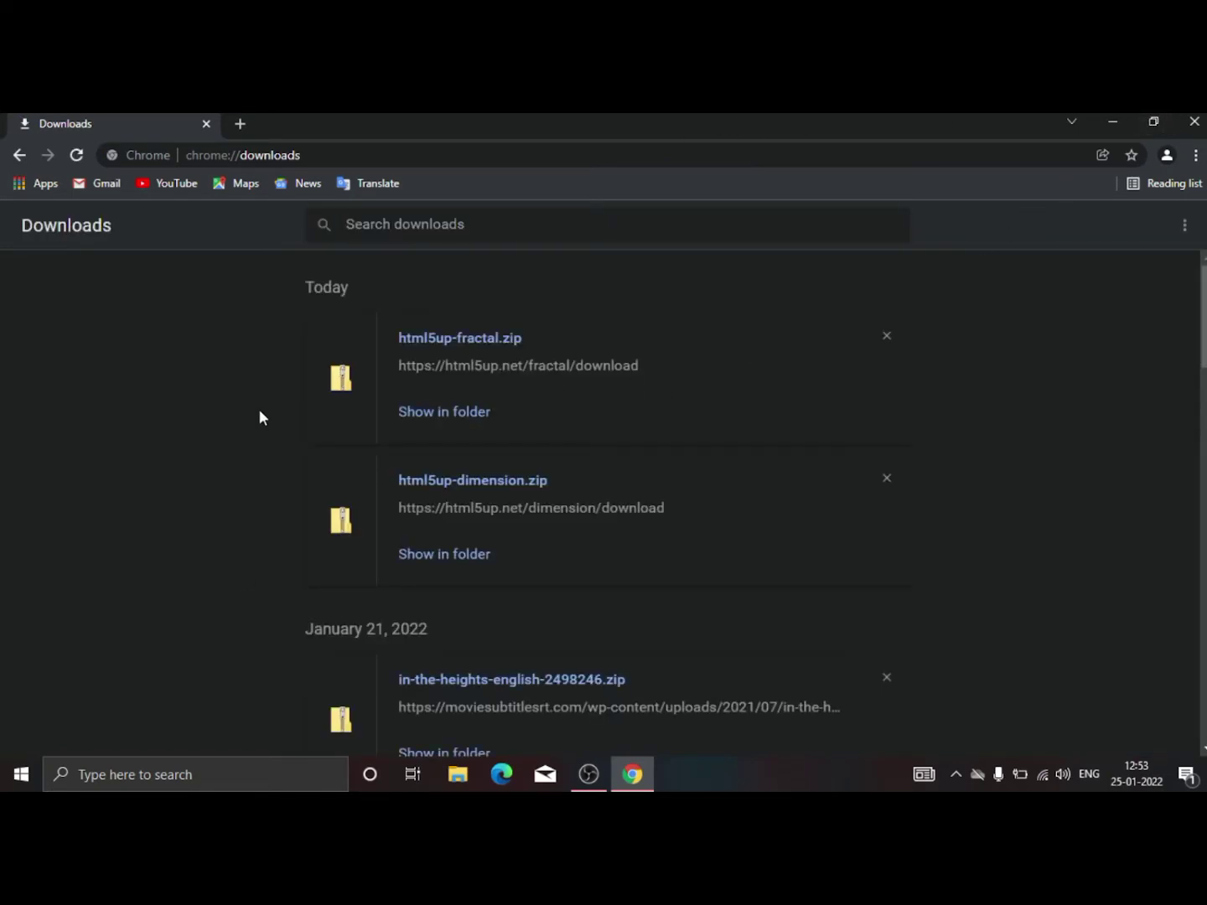
Open html5up-fractal.zip from Chrome's Downloads page and go up to the Downloads folder
{"action": "left_click", "coordinate": [470, 342]}
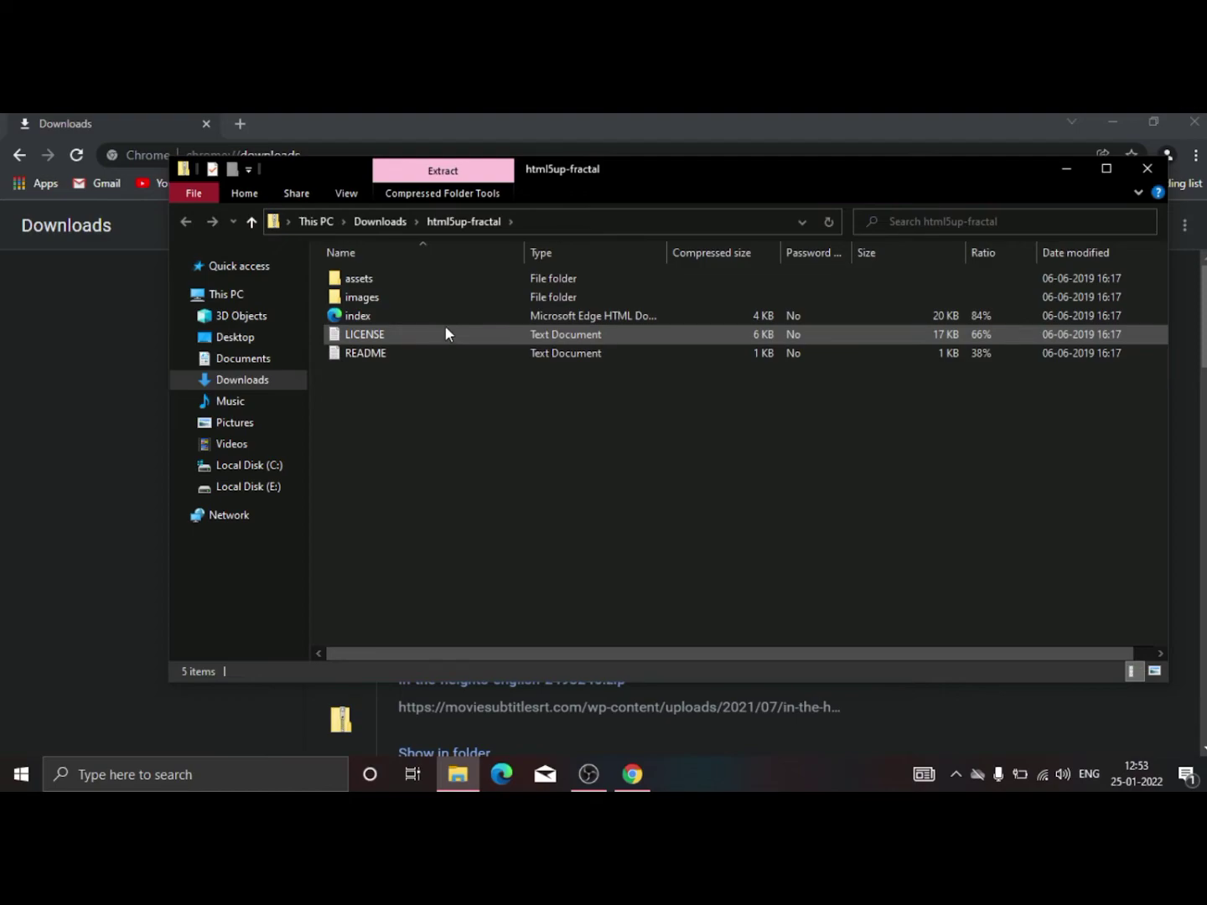
{"action": "left_click", "coordinate": [251, 226]}
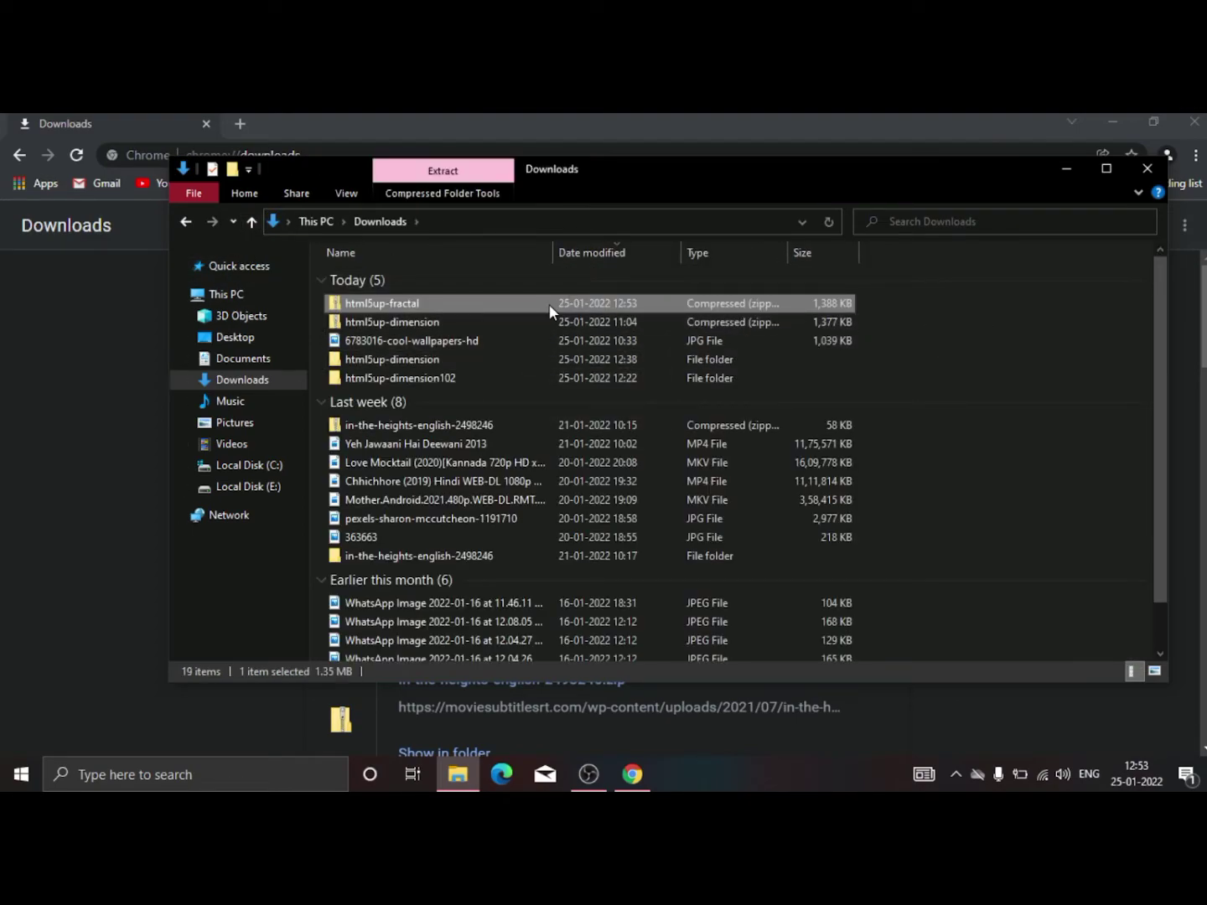
Extract All from html5up-fractal.zip into the suggested html5up-fractal folder
{"action": "right_click", "coordinate": [548, 305]}
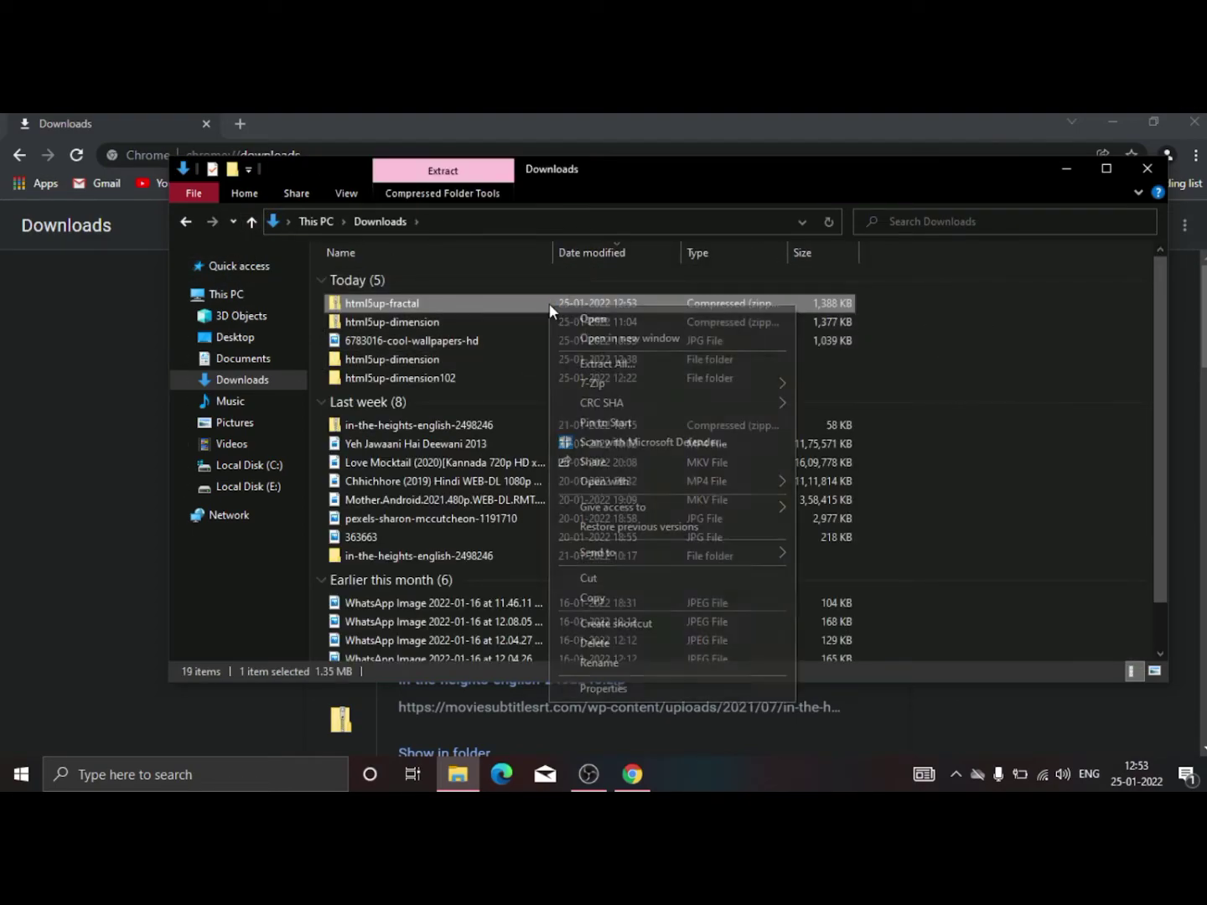
{"action": "left_click", "coordinate": [588, 364]}
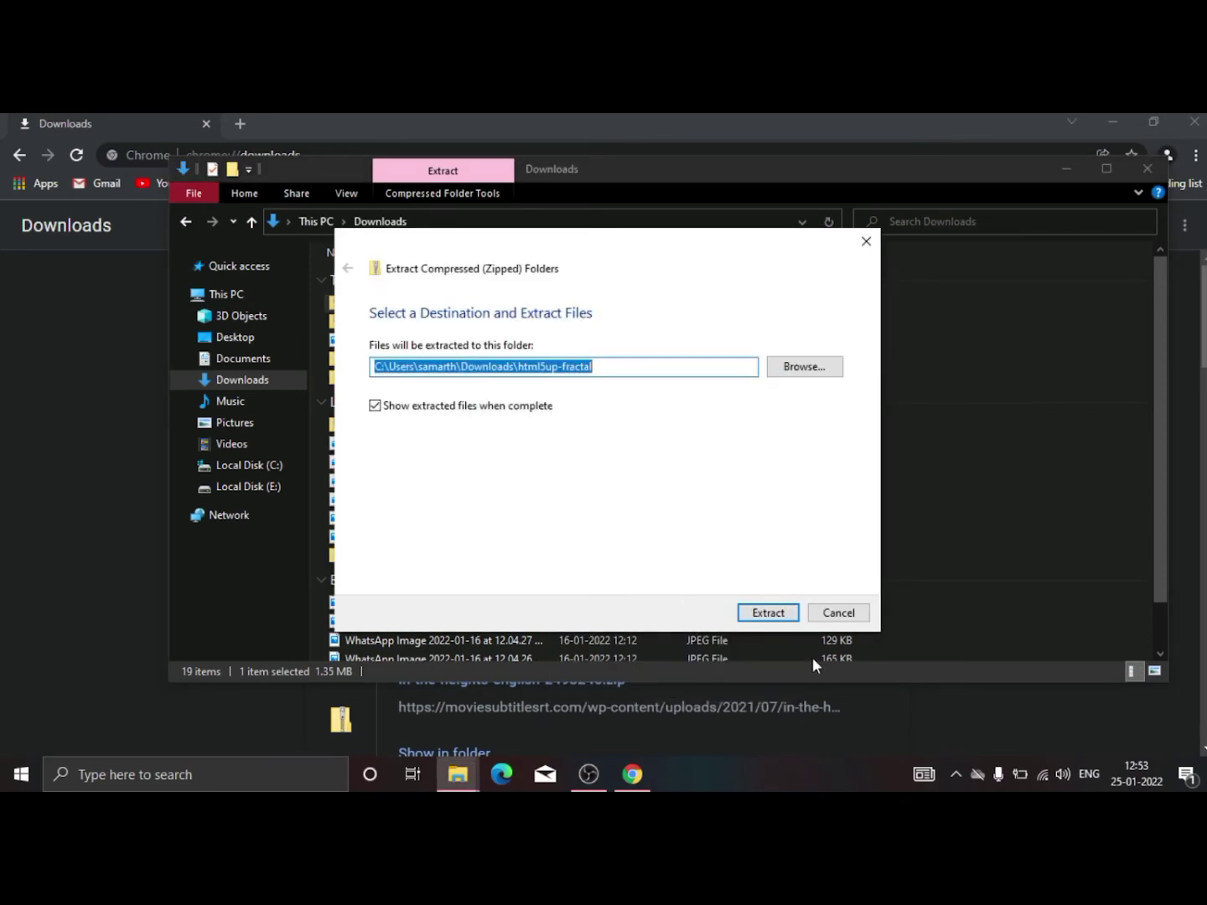
{"action": "left_click", "coordinate": [769, 614]}
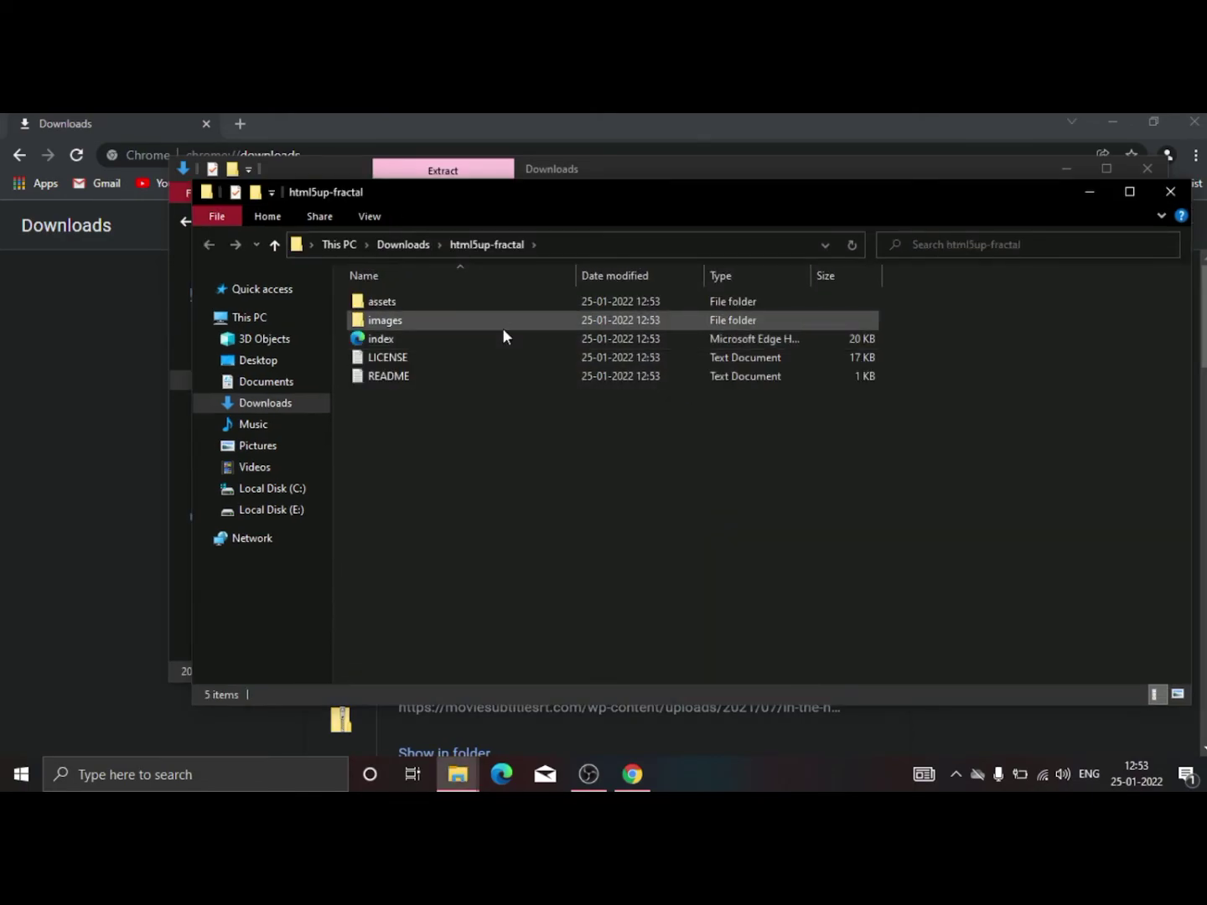
Open the extracted Fractal index.html in Edge and test its Download button
{"action": "left_click", "coordinate": [526, 339]}
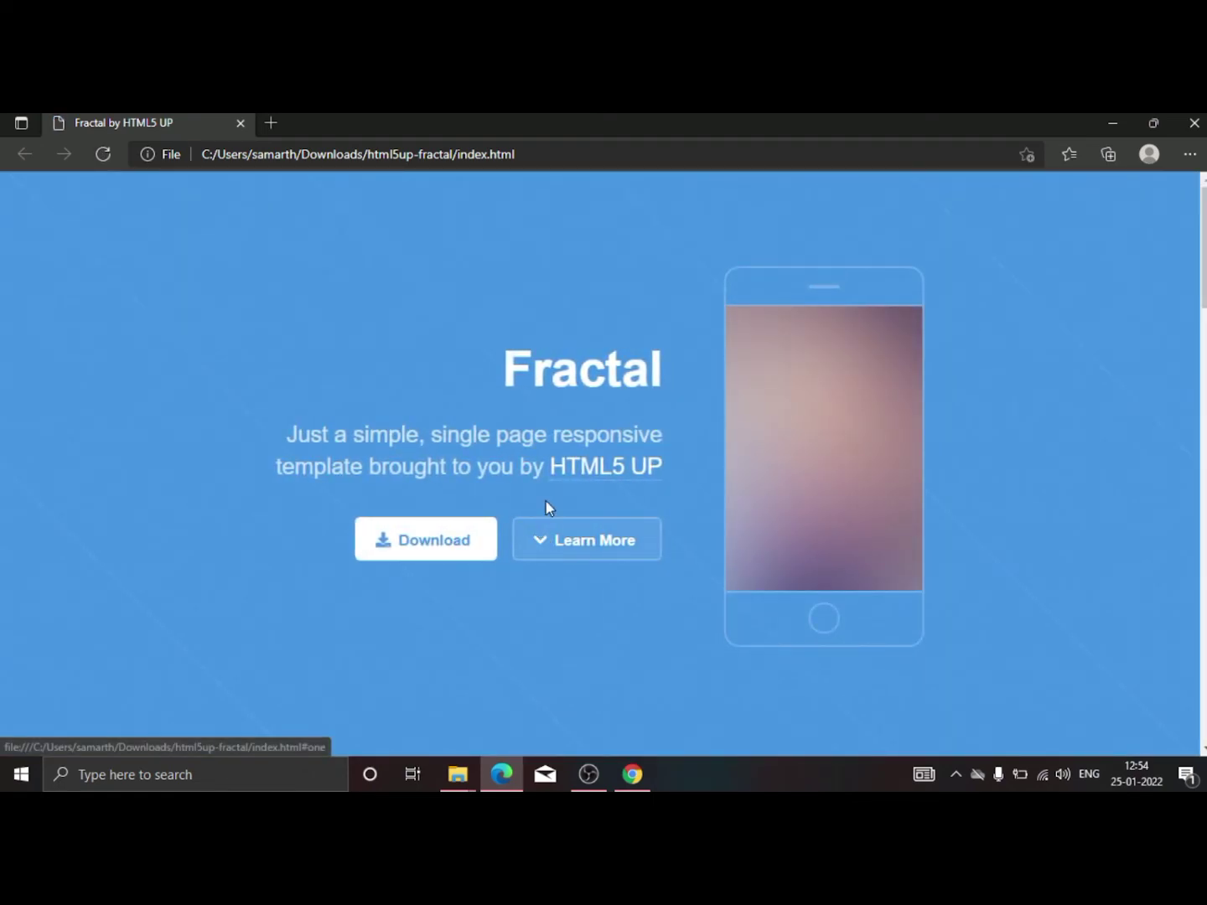
{"action": "left_click", "coordinate": [412, 543]}
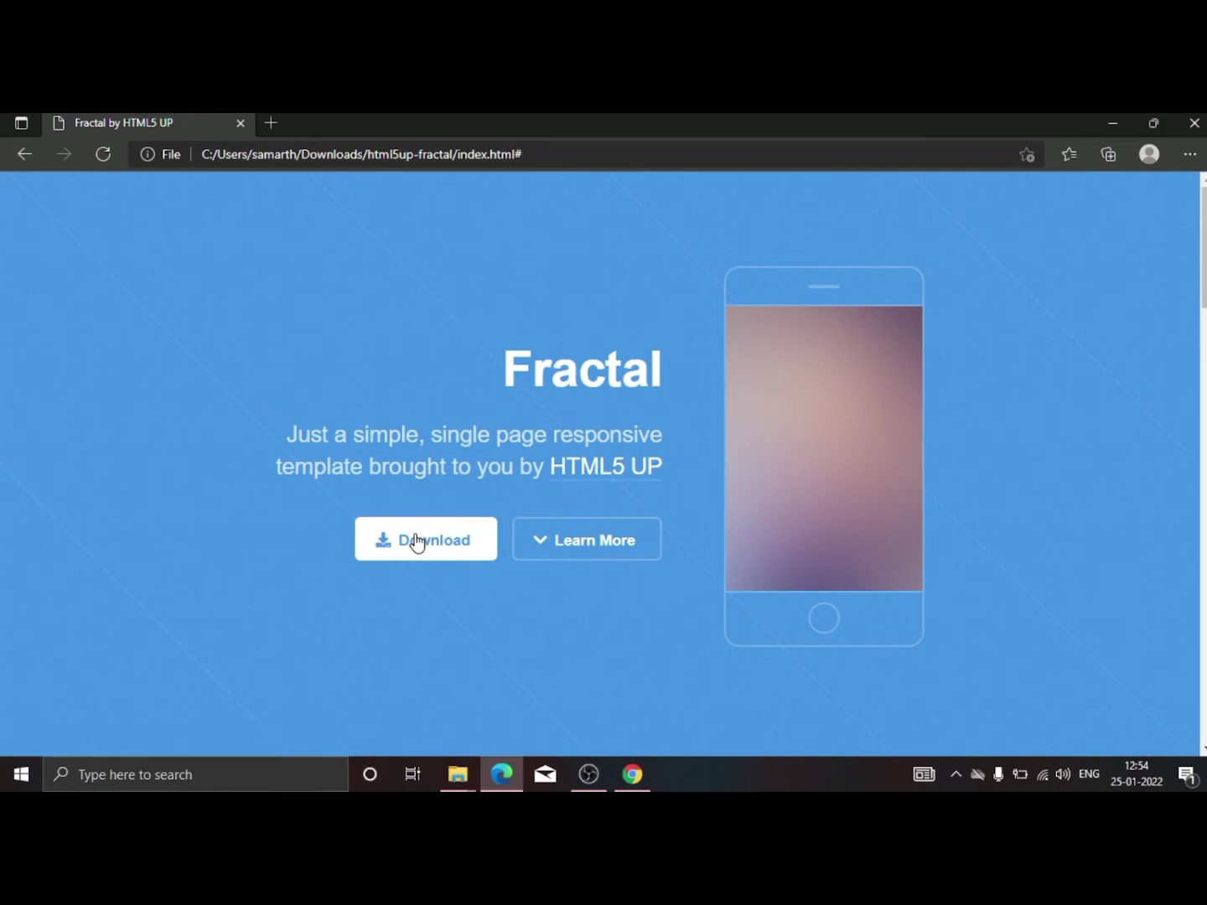